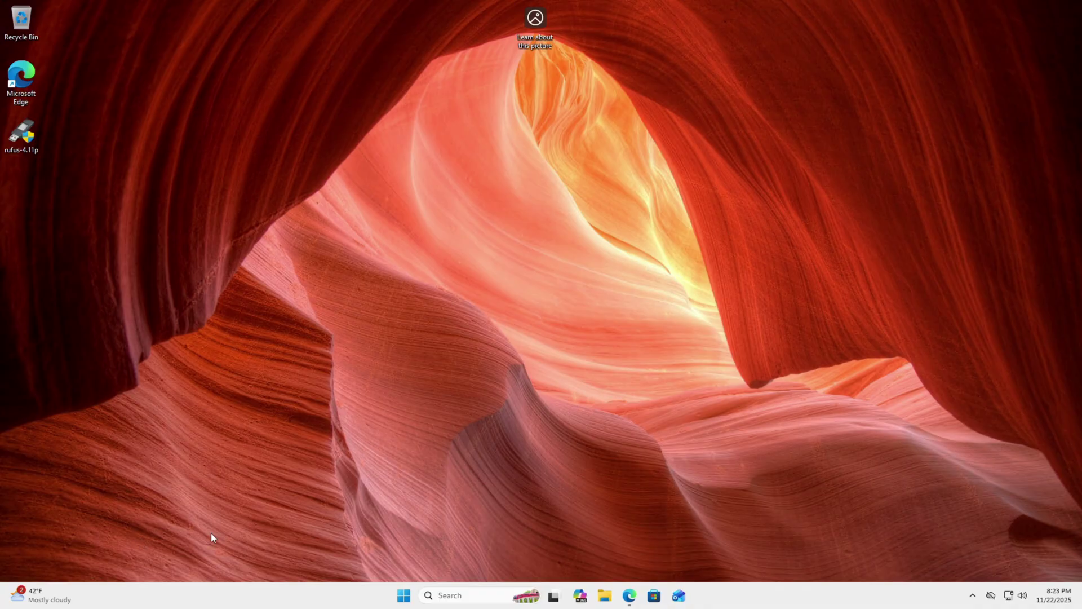
# Return to the Rufus page in Edge and scroll to the Download section's rufus-4.11 releases
pyautogui.click(629, 595)
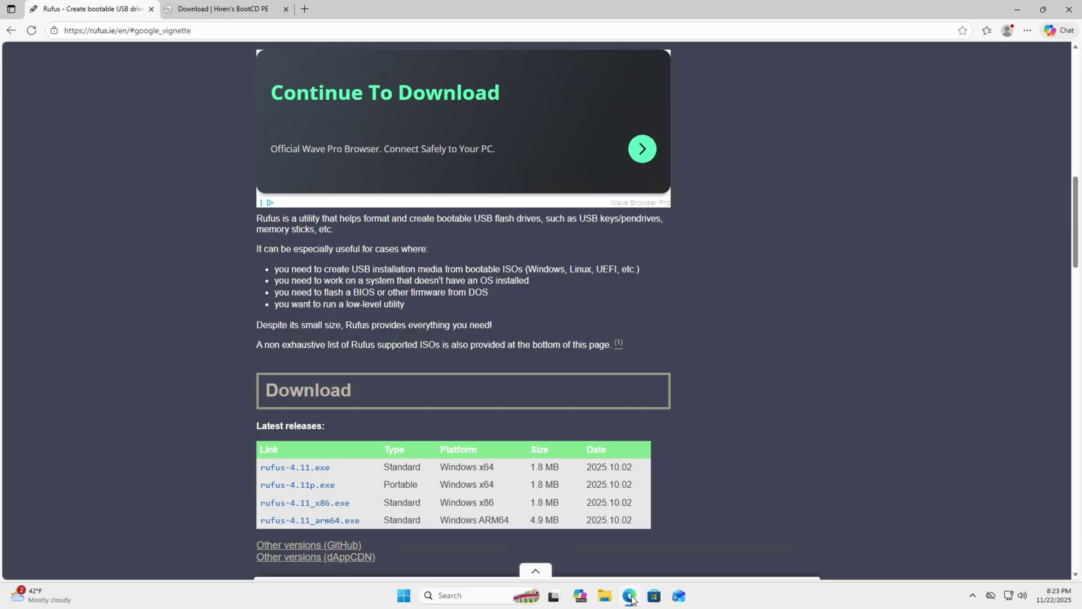
pyautogui.scroll(-4, 472, 258)
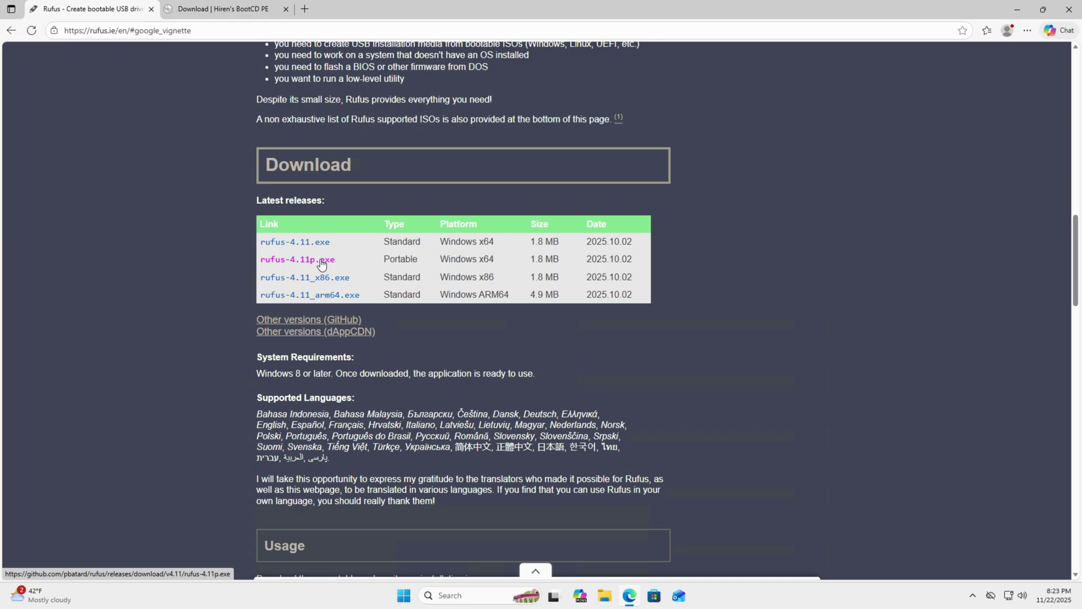
# Switch to the Hiren's BootCD download page tab and skim it
pyautogui.click(247, 9)
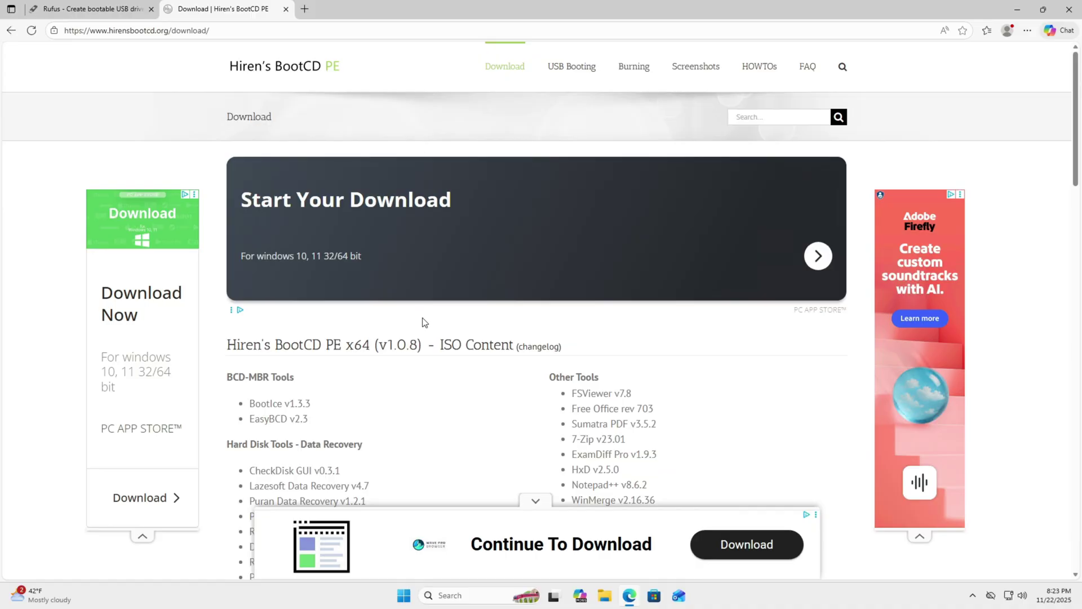
pyautogui.scroll(-4, 454, 449)
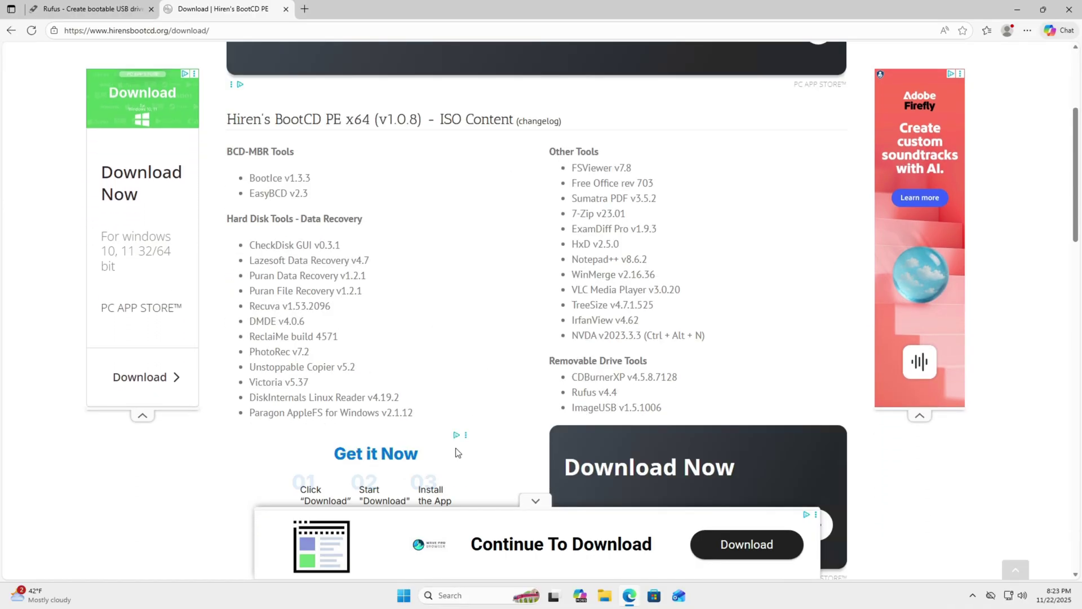
pyautogui.scroll(4, 456, 452)
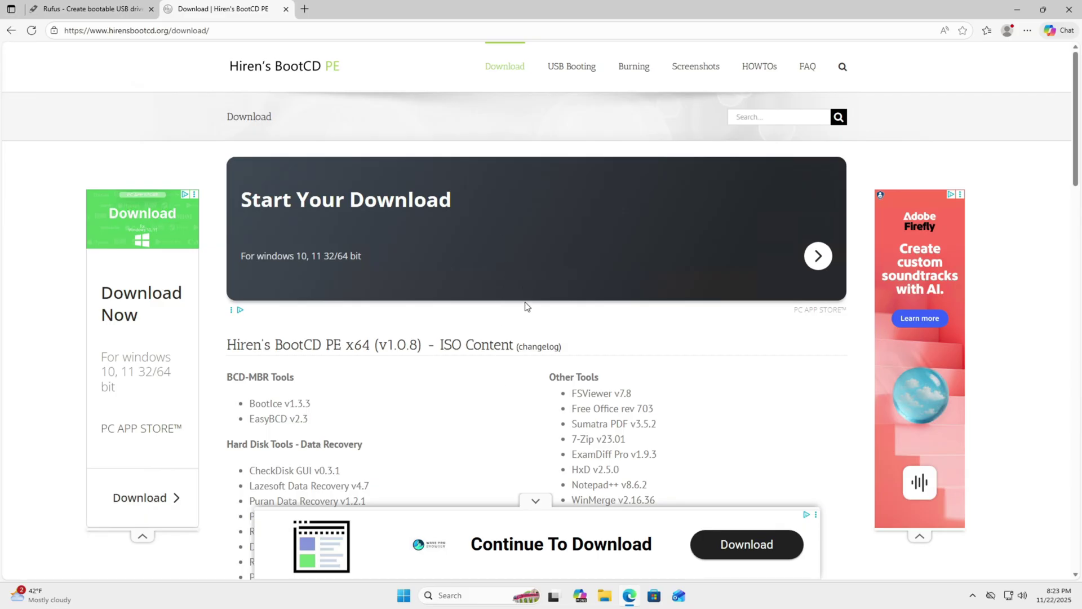
# Open the USB Booting instructions page and read through its Rufus flash drive steps
pyautogui.click(578, 75)
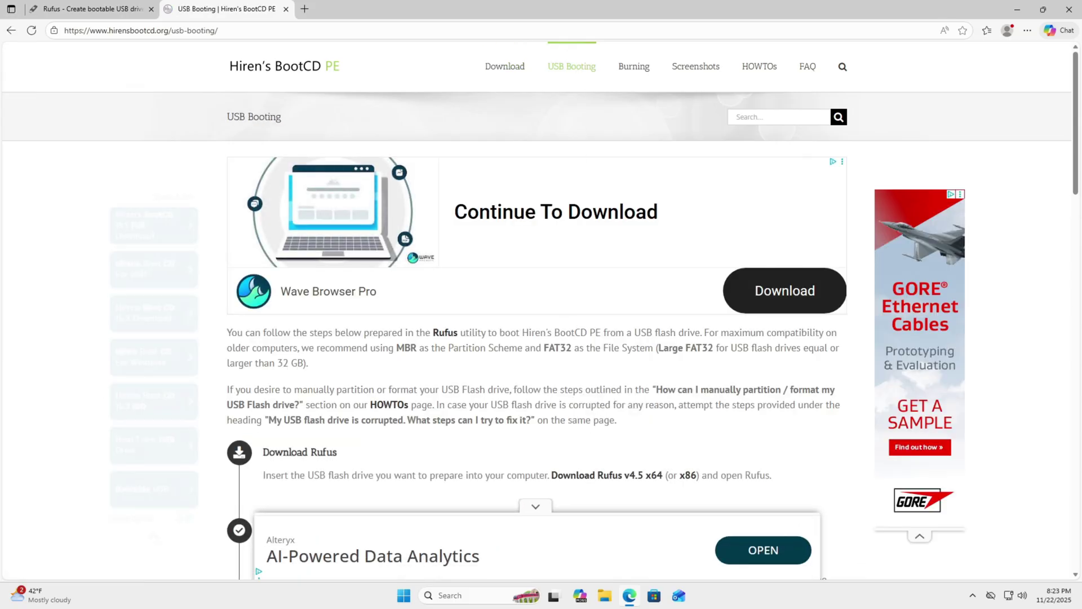
pyautogui.scroll(-5, 549, 349)
pyautogui.scroll(-2, 544, 345)
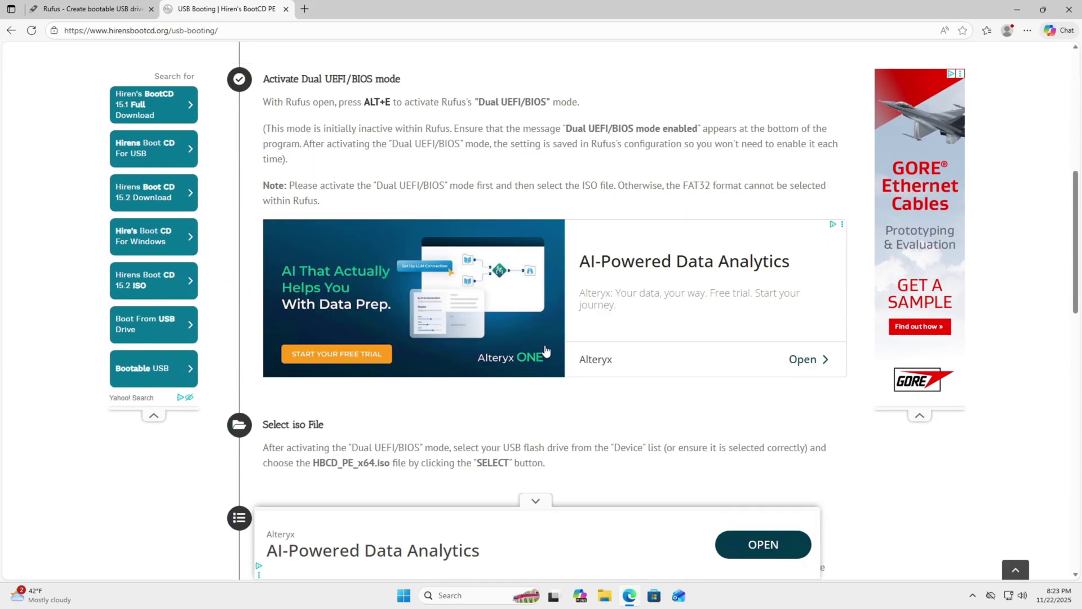
pyautogui.scroll(5, 545, 344)
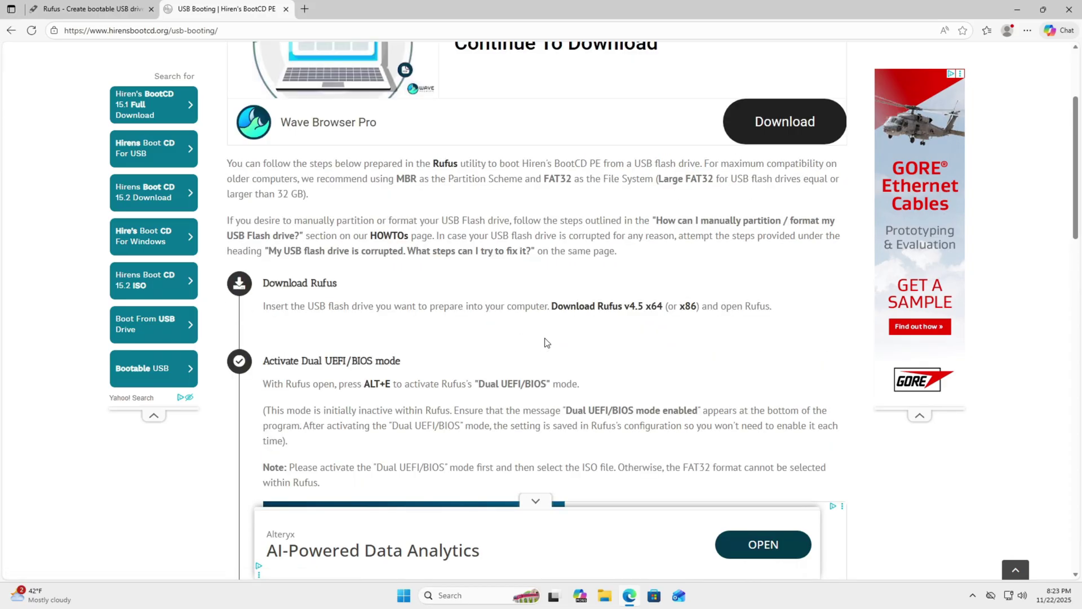
pyautogui.scroll(-2, 546, 342)
pyautogui.scroll(-4, 544, 342)
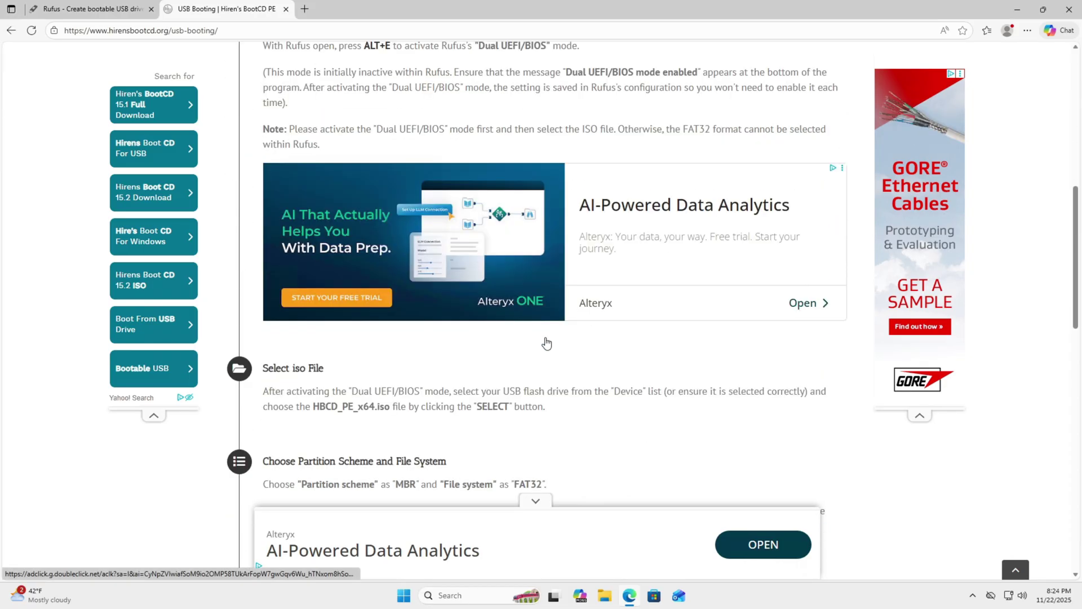
pyautogui.scroll(8, 546, 342)
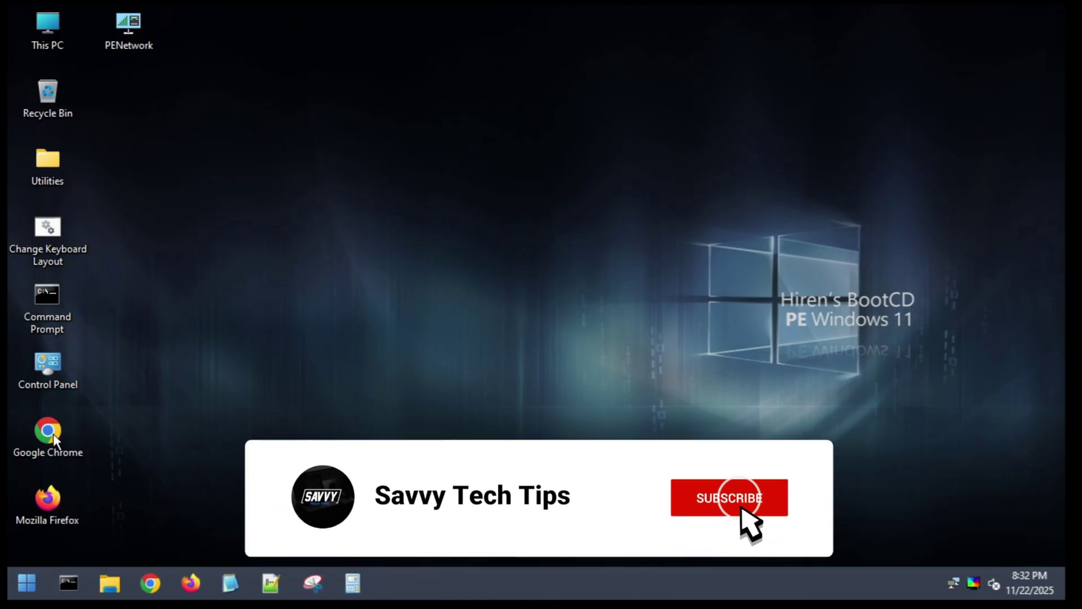
# Launch Lazesoft Password Recovery from All Programs > Security > Passwords
pyautogui.click(25, 582)
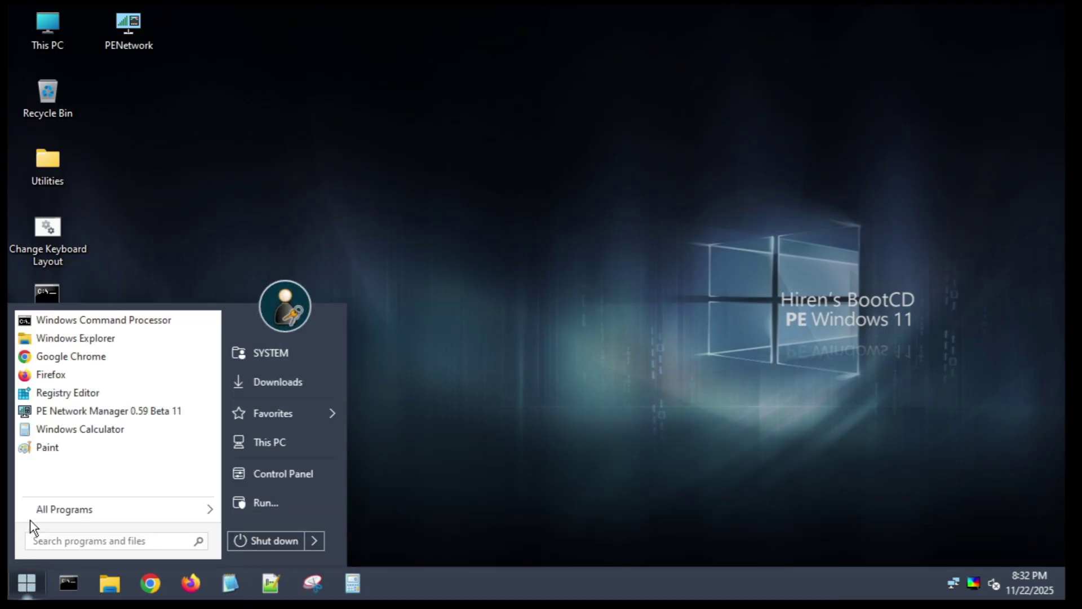
pyautogui.click(77, 508)
pyautogui.click(309, 460)
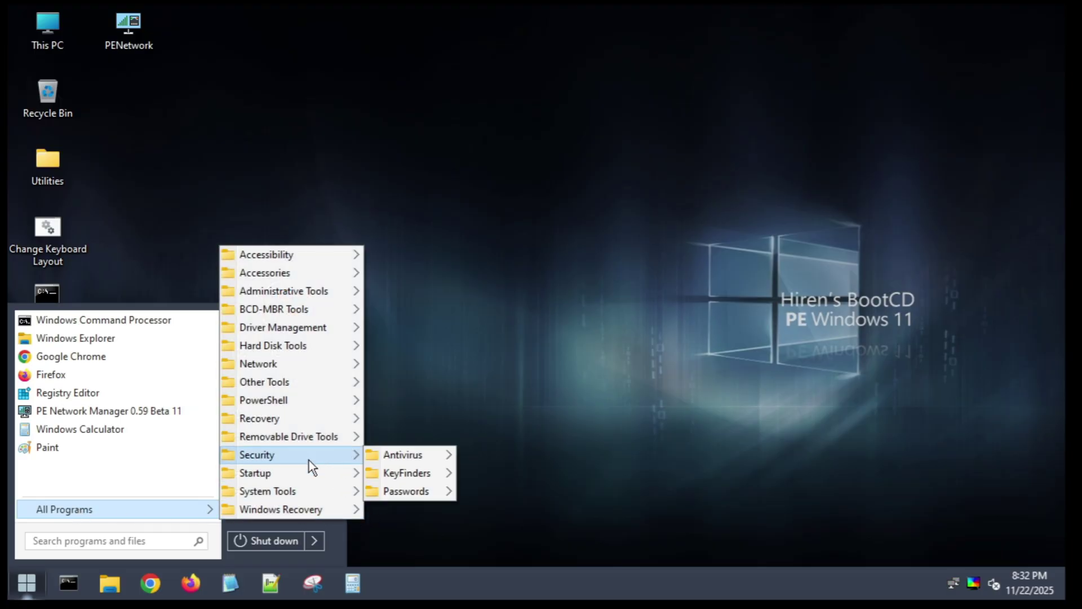
pyautogui.click(411, 493)
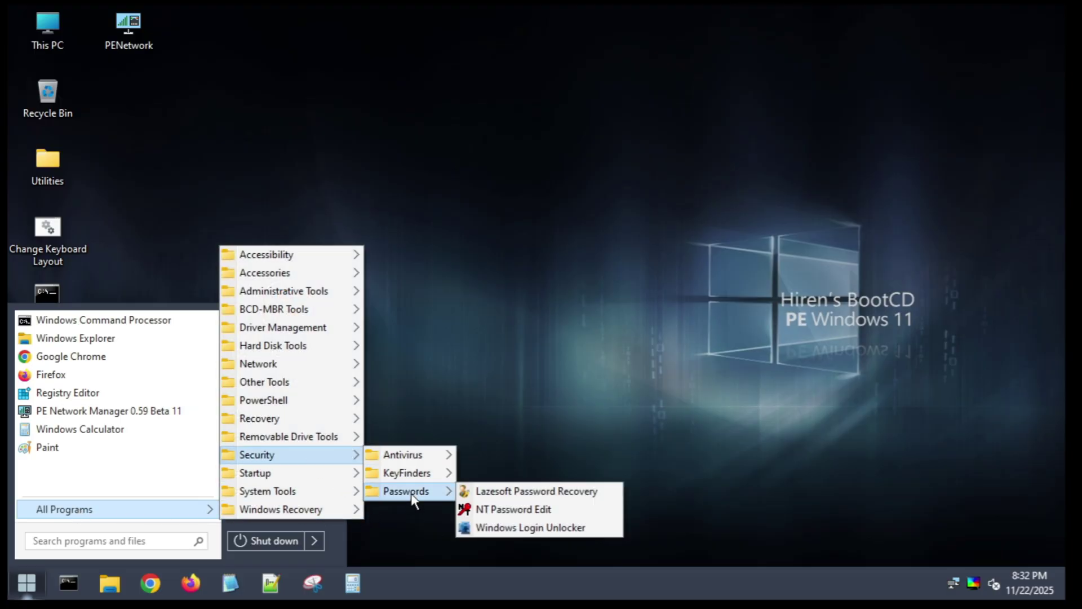
pyautogui.click(516, 492)
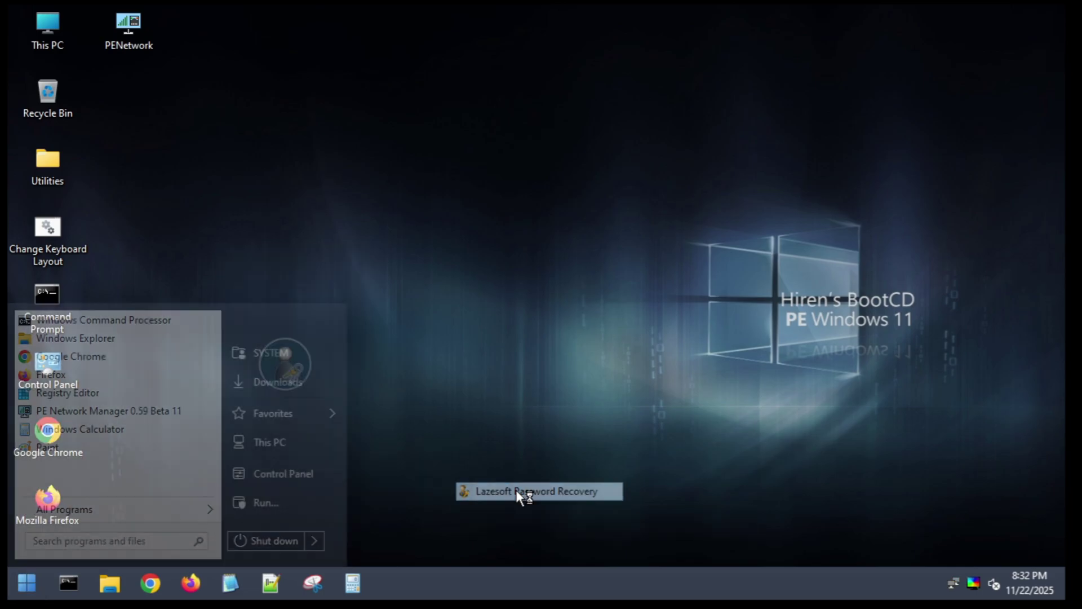
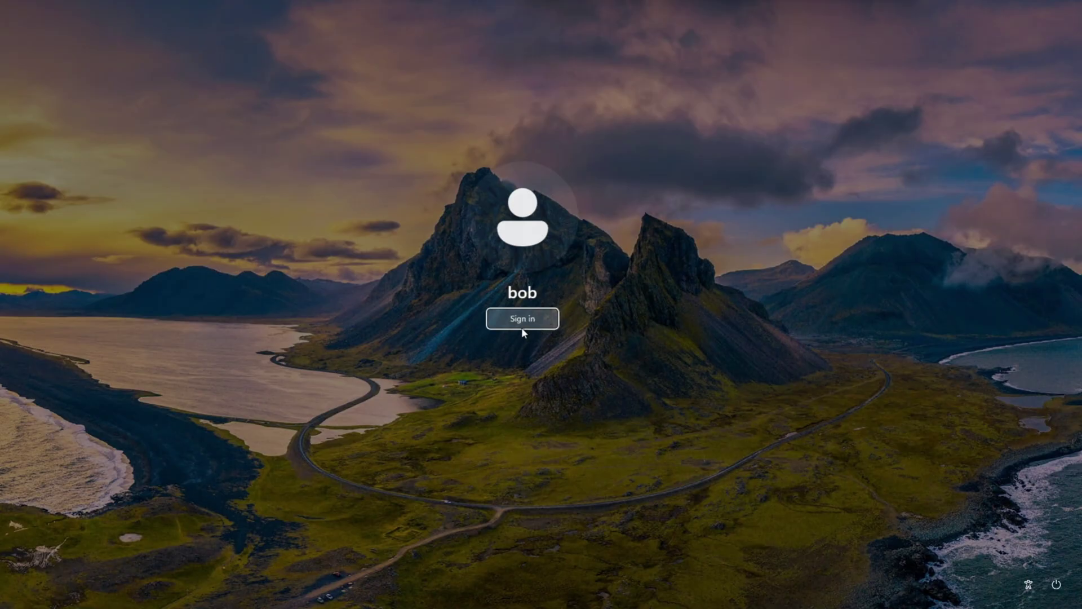
# Sign in to the local account bob, which has no password, to reach its desktop
pyautogui.click(508, 321)
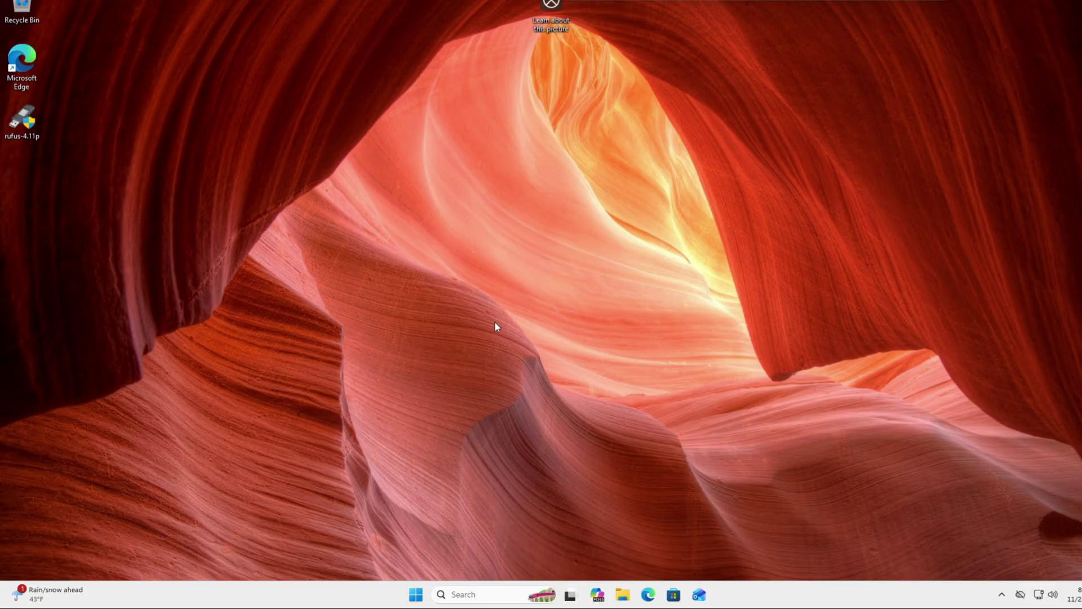
# Via Ctrl+Alt+Del Change a password, leave the old password blank and set and confirm bob's new password
pyautogui.hotkey('ctrl', 'alt', 'Delete')
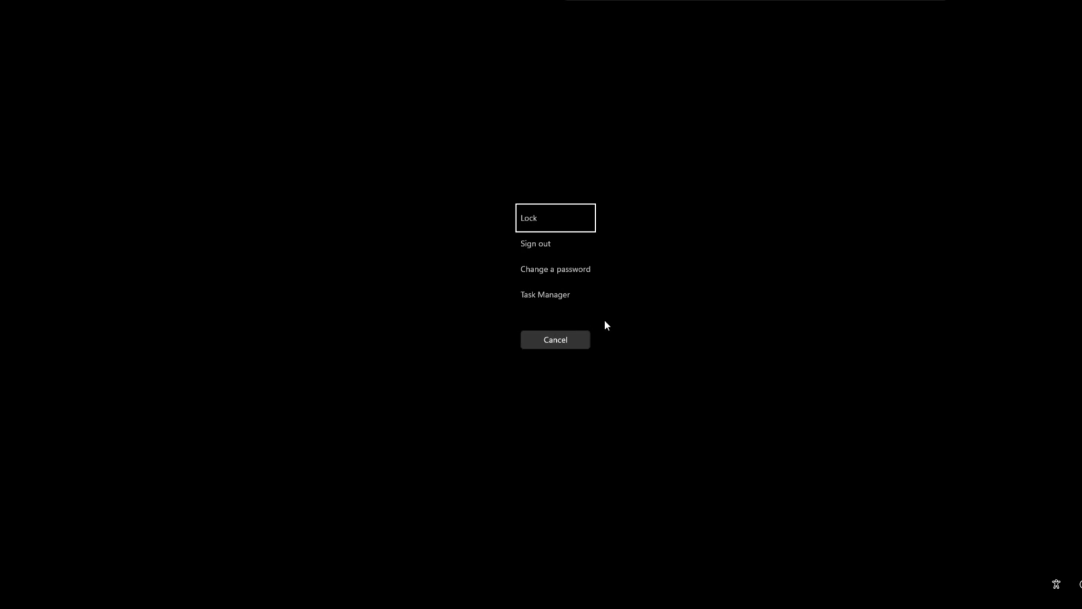
pyautogui.click(563, 270)
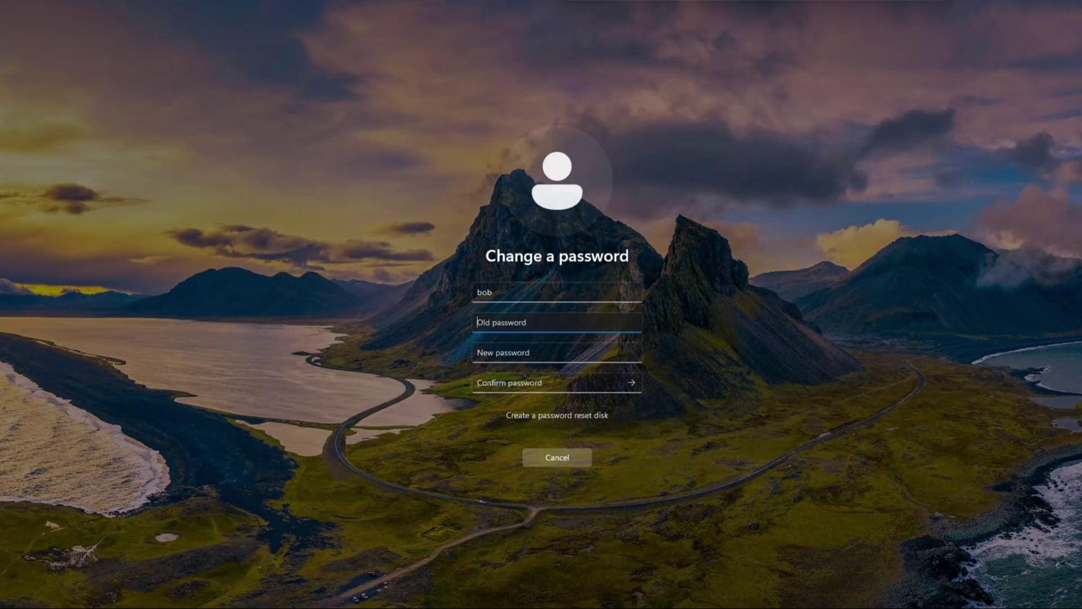
pyautogui.press('Tab')
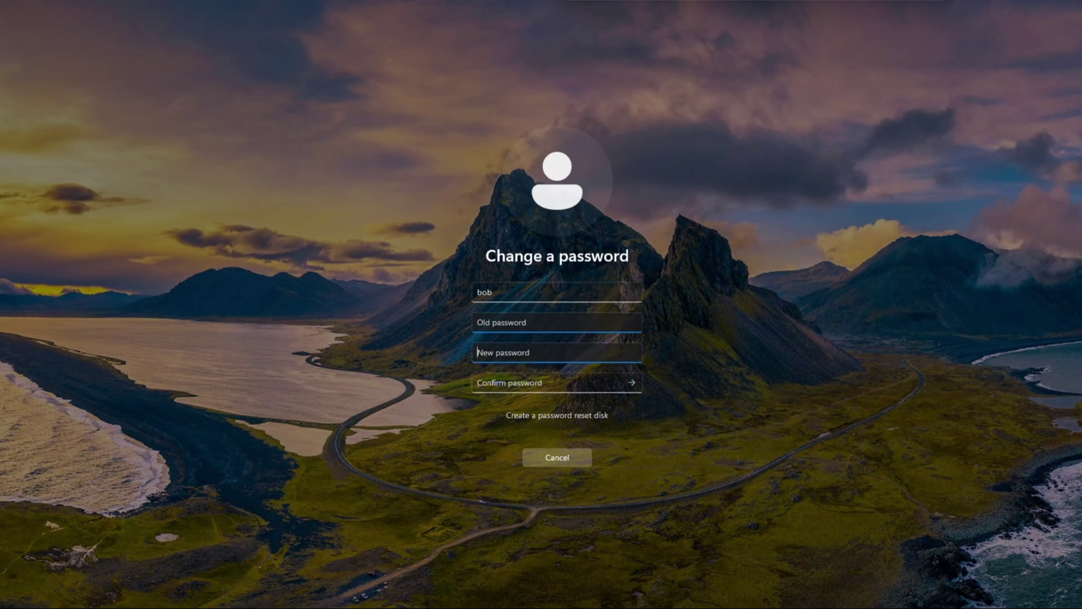
pyautogui.write('******')
pyautogui.press('Tab')
pyautogui.write('******')
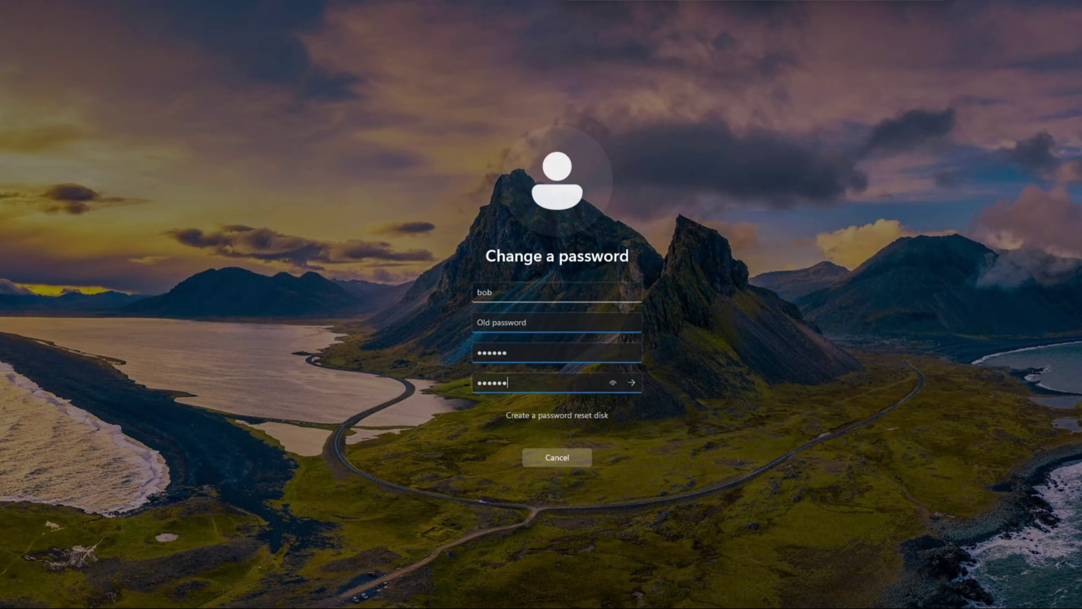
pyautogui.press('Return')
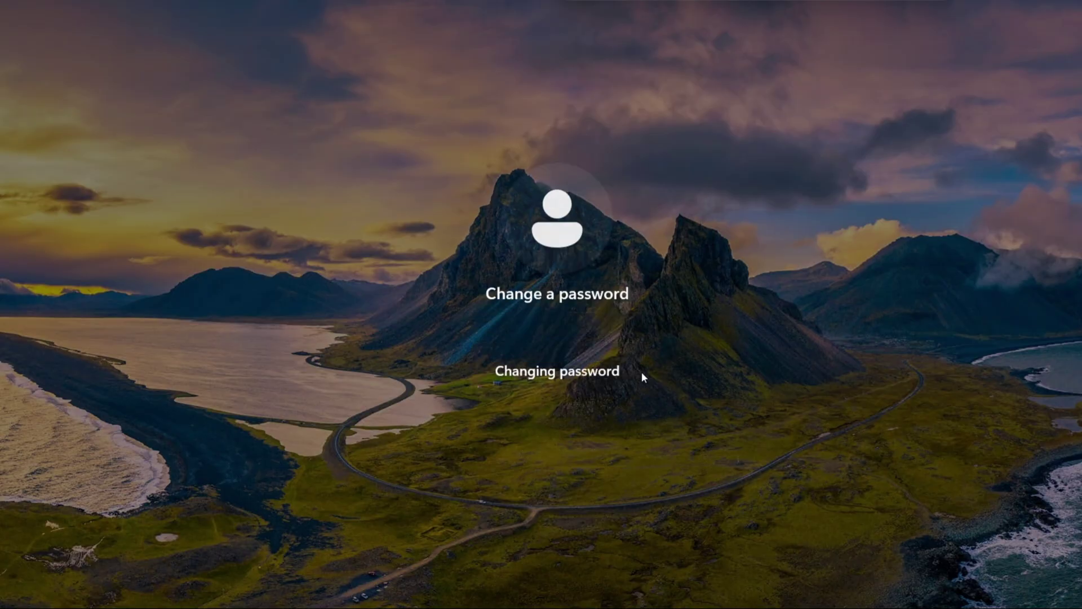
pyautogui.click(536, 384)
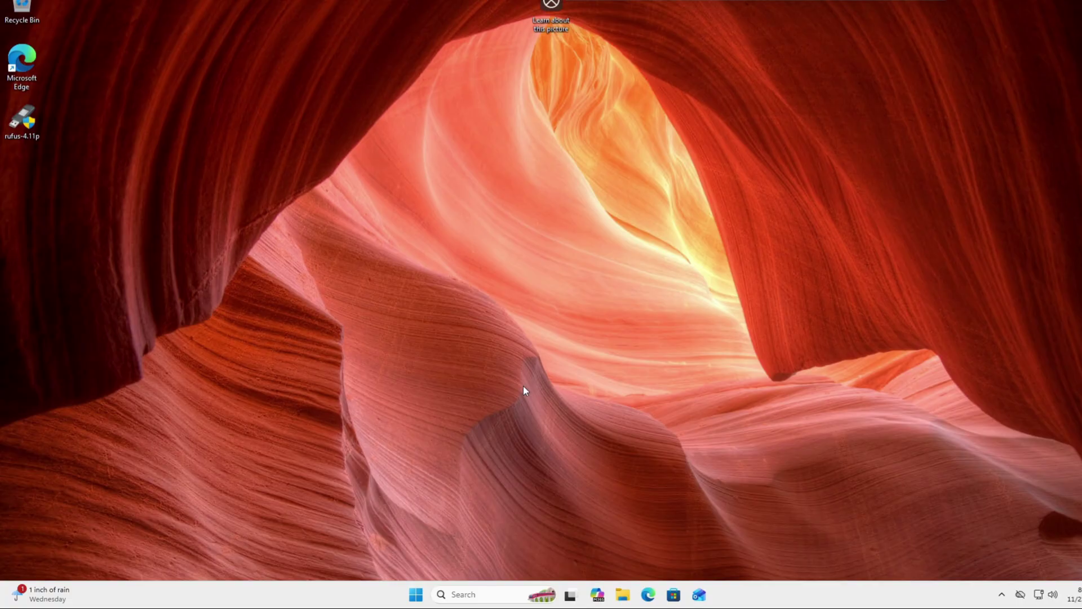
# Lock the session from the Start menu's power options
pyautogui.click(406, 600)
pyautogui.click(700, 554)
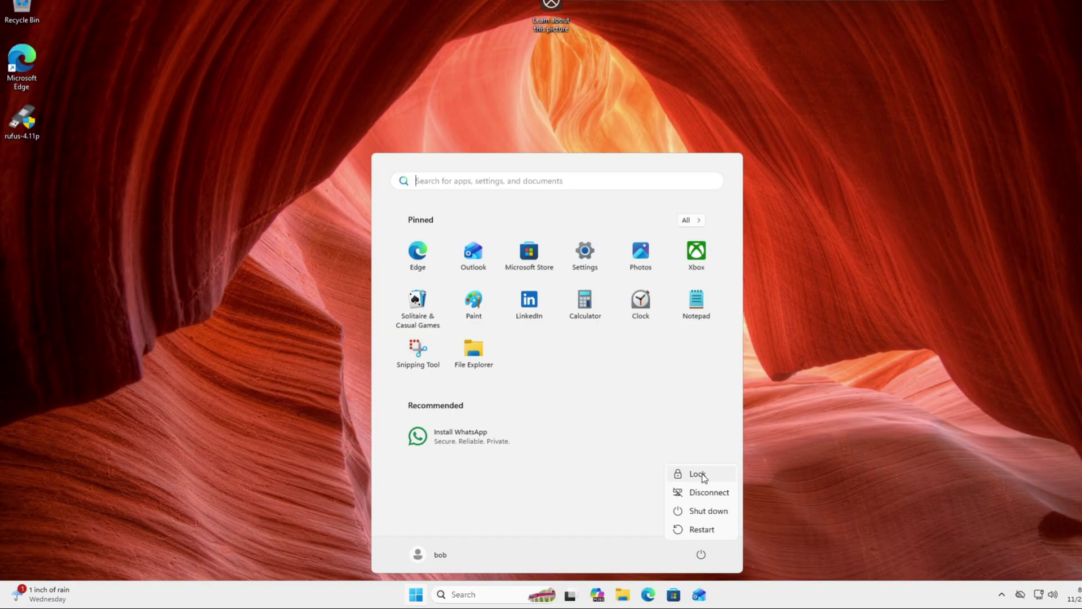
pyautogui.click(698, 473)
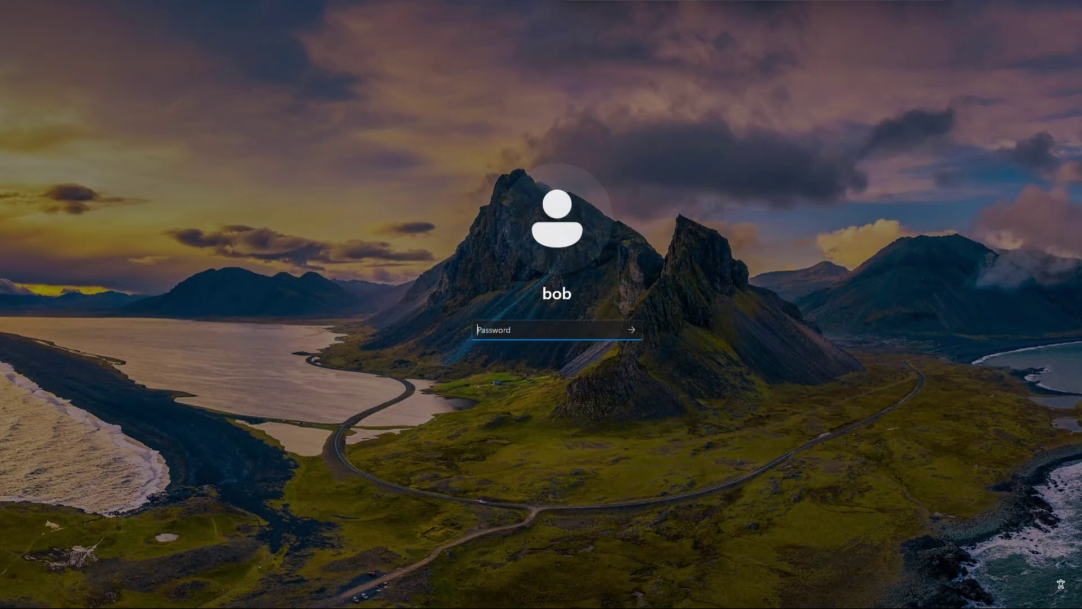
# Unlock as bob with the new password and dismiss the Start menu to clear the desktop
pyautogui.write('•••••••')
pyautogui.press('Return')
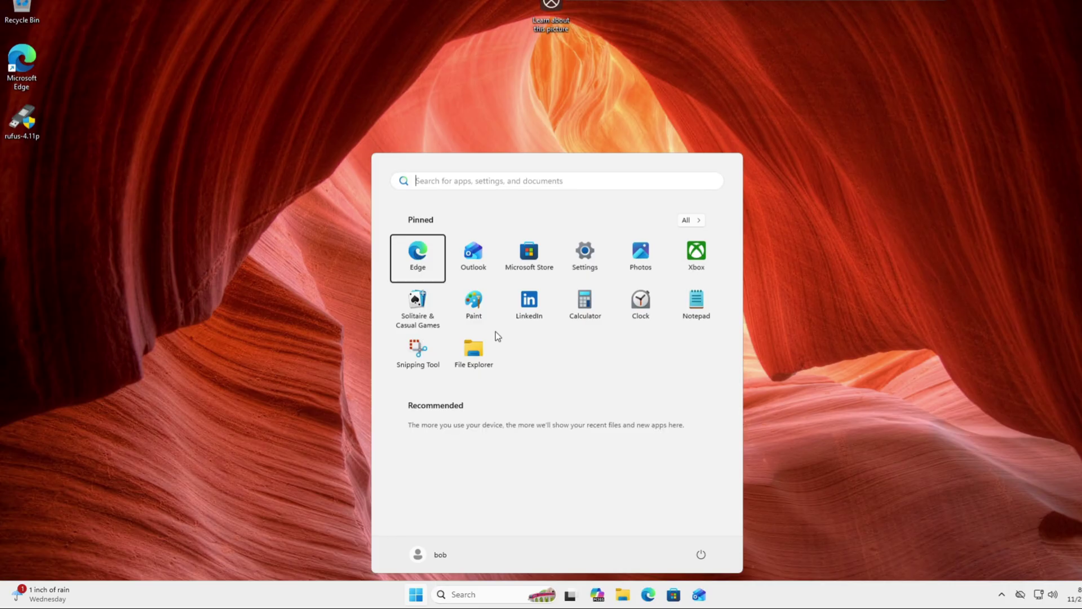
pyautogui.click(829, 274)
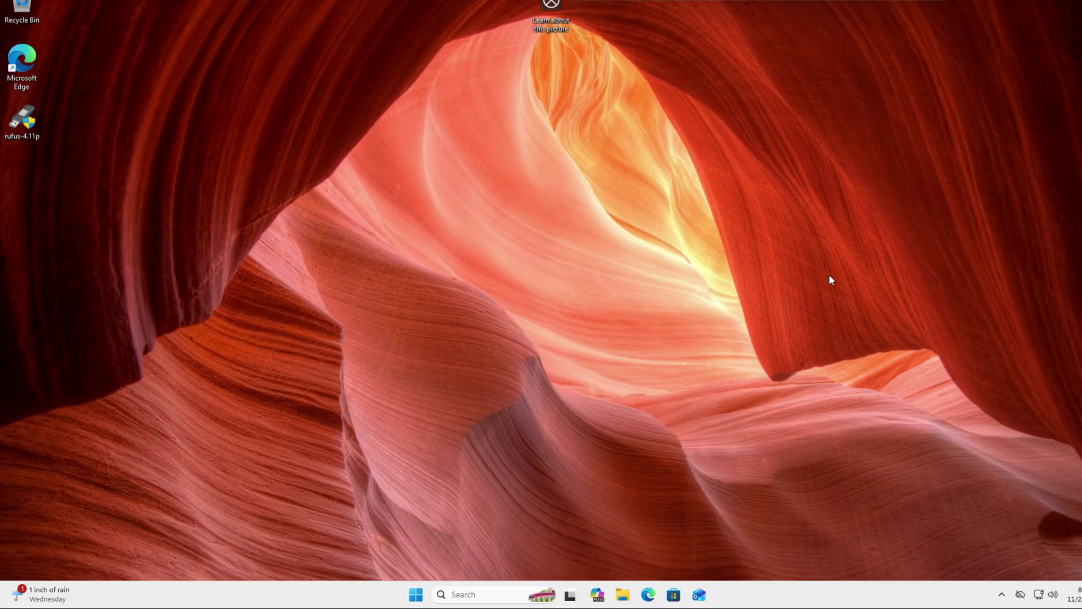